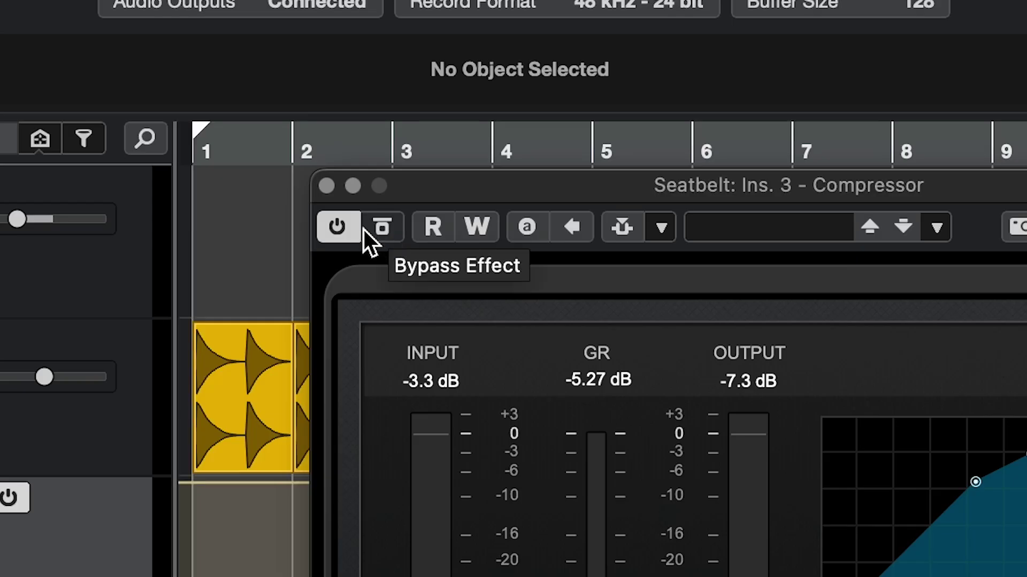
- Play the project to hear the Seatbelt track's compressor, then stop playback
key(space)
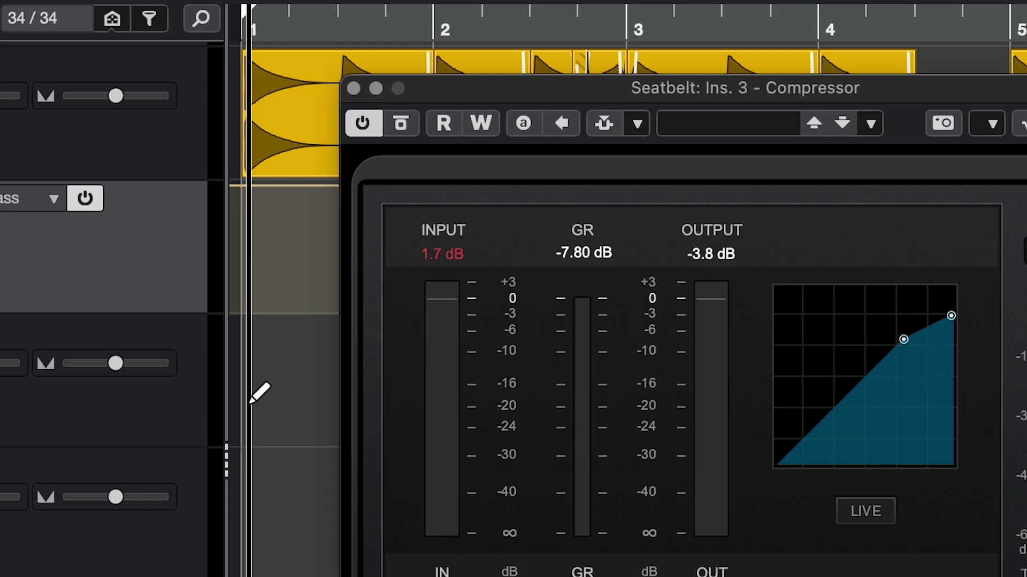
key(space)
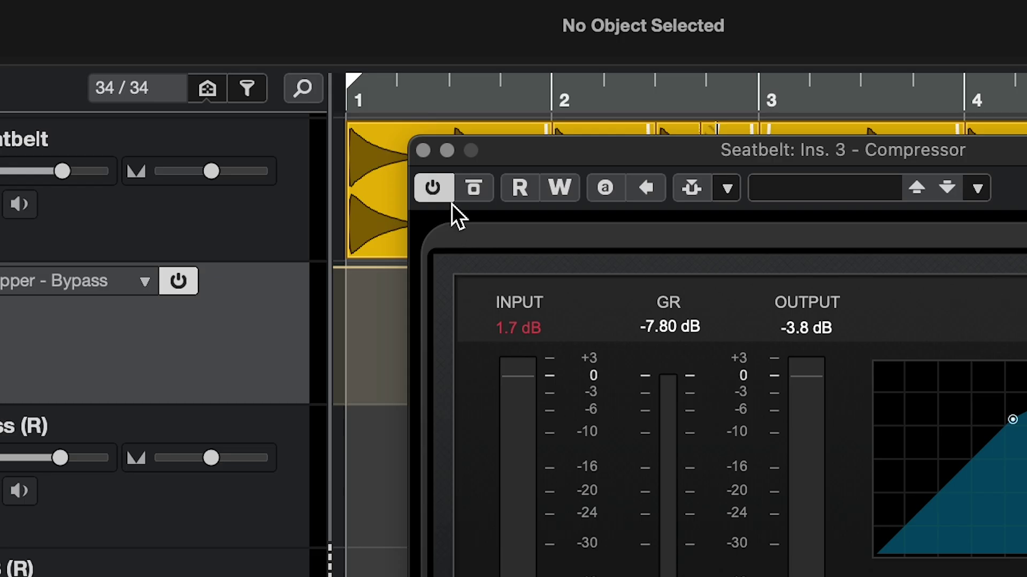
- Switch off the Compressor effect and its insert, and enable Constrain Delay Compensation
click(434, 190)
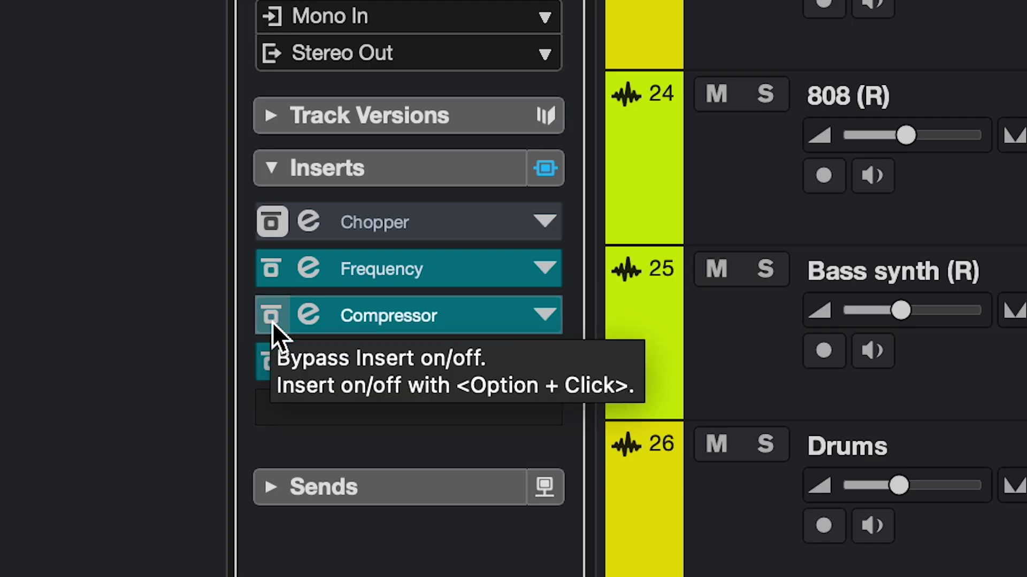
alt+click(270, 319)
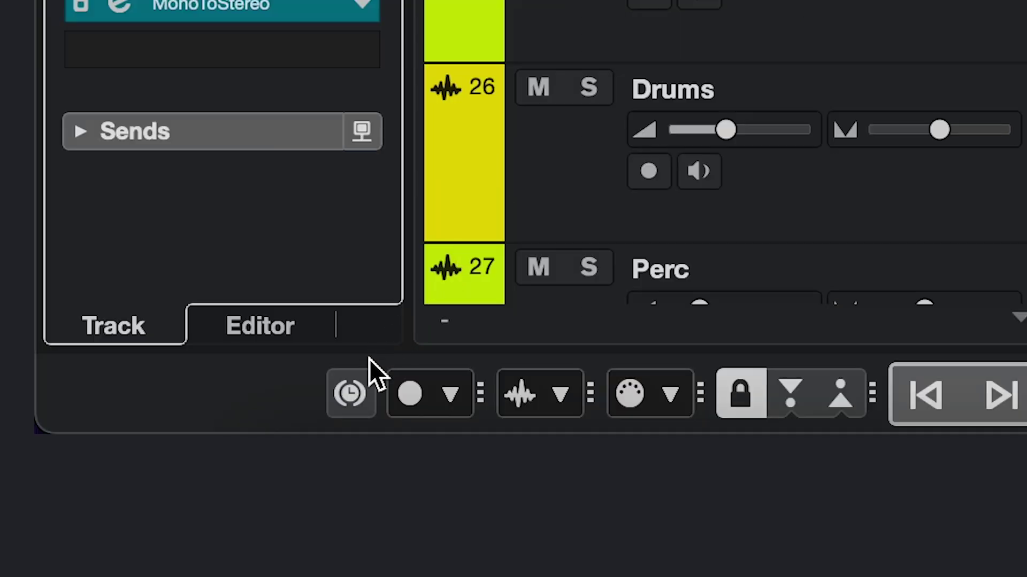
click(353, 393)
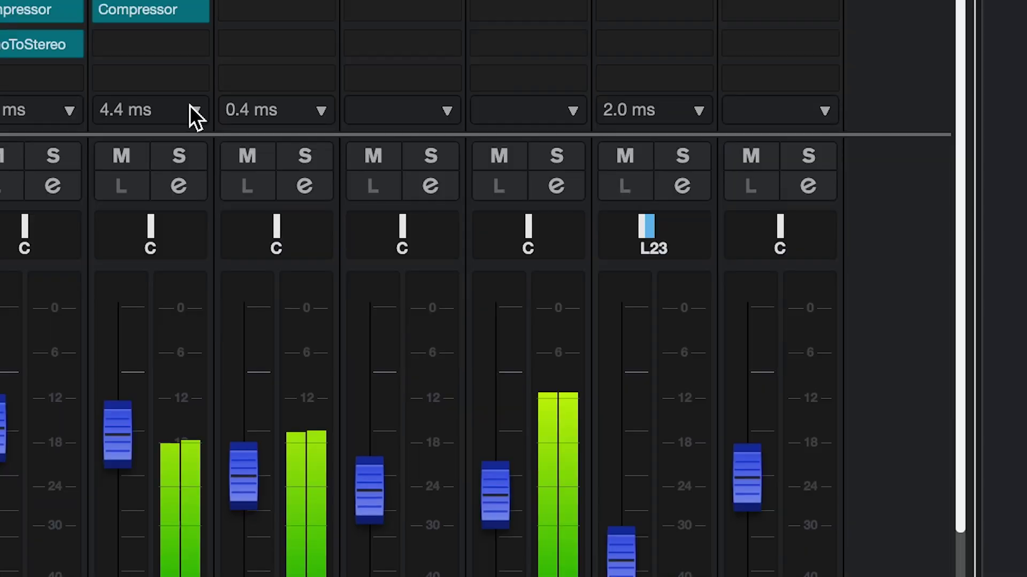
- Inspect the channel's 4.4 ms per-plug-in latency breakdown, then close the overview
click(191, 108)
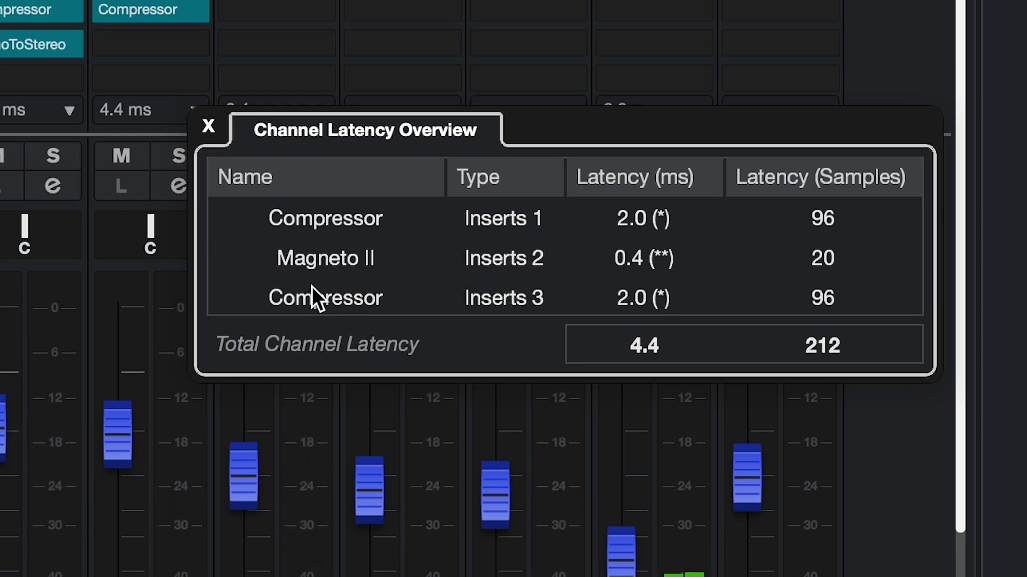
click(208, 127)
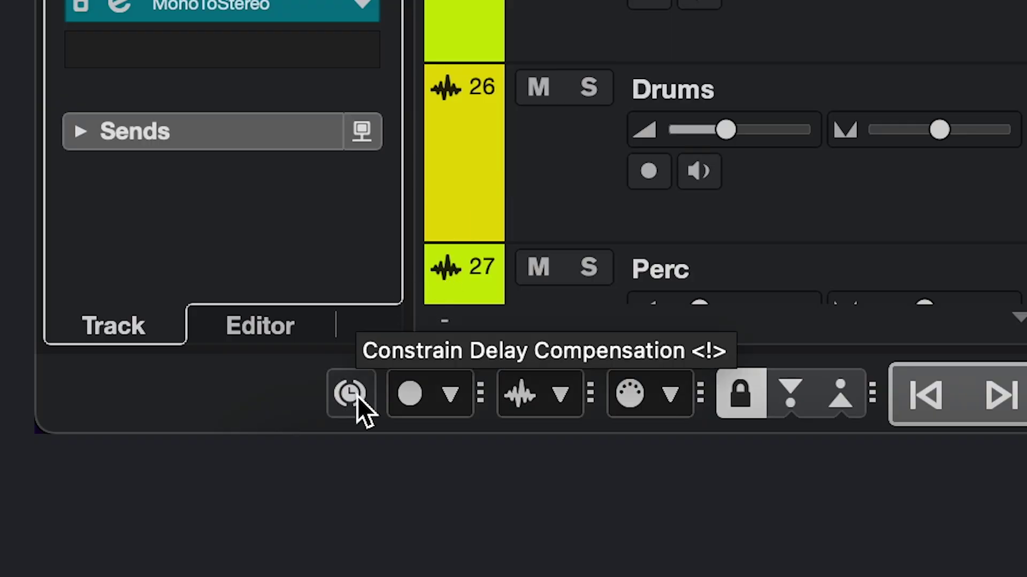
- Constrain delay compensation, set a 256-sample buffer, then turn constraining off so Raiser reactivates
click(357, 396)
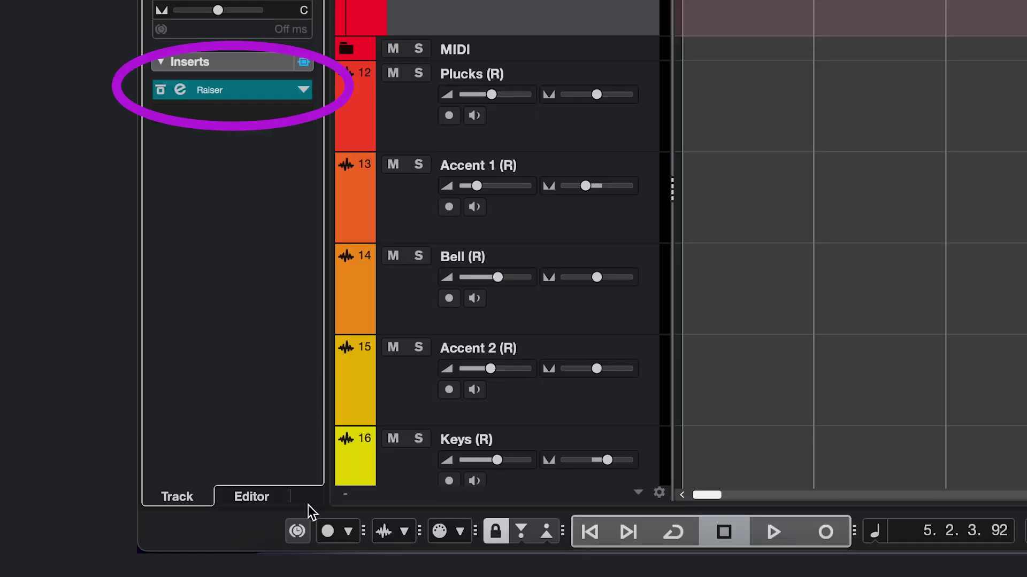
click(299, 531)
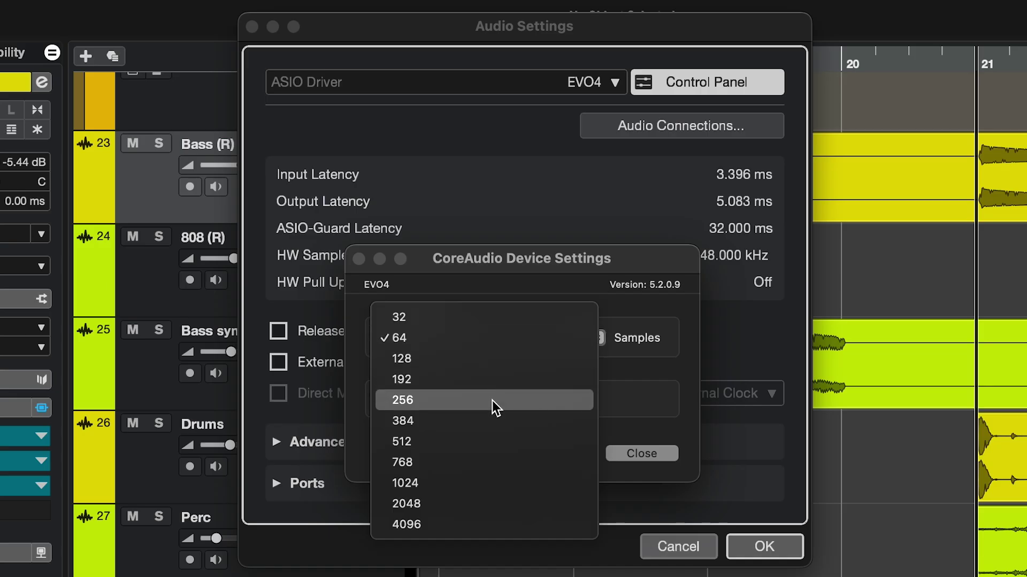
click(492, 400)
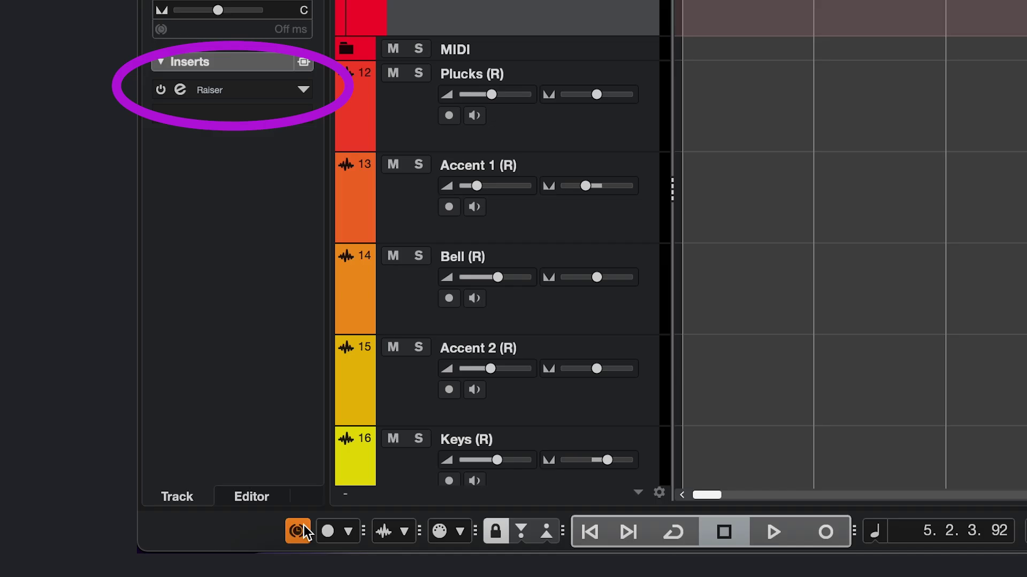
click(299, 531)
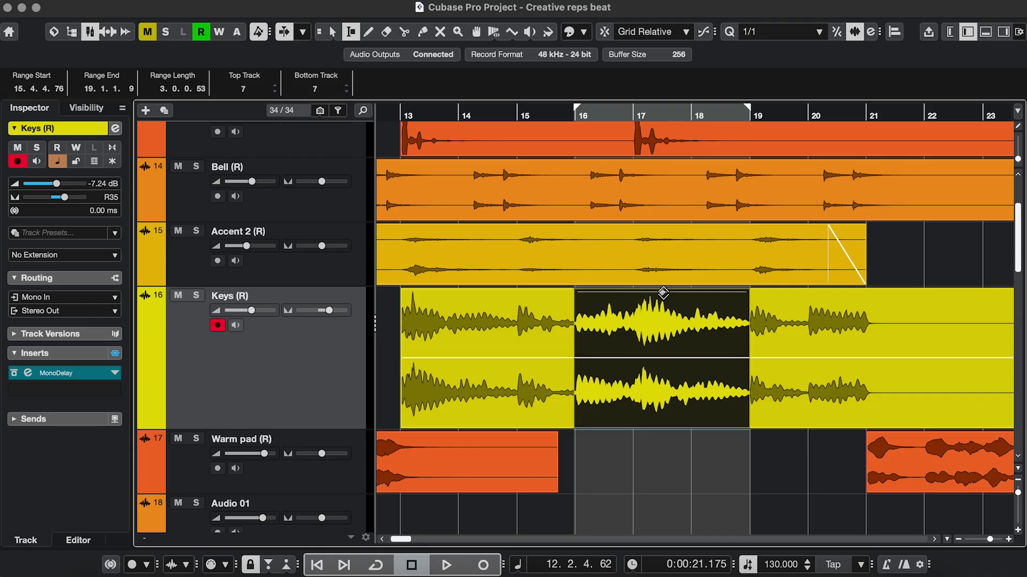
- Lower the selected Keys section's gain, draw volume envelope points, then undo the envelope
drag(662, 293, 665, 362)
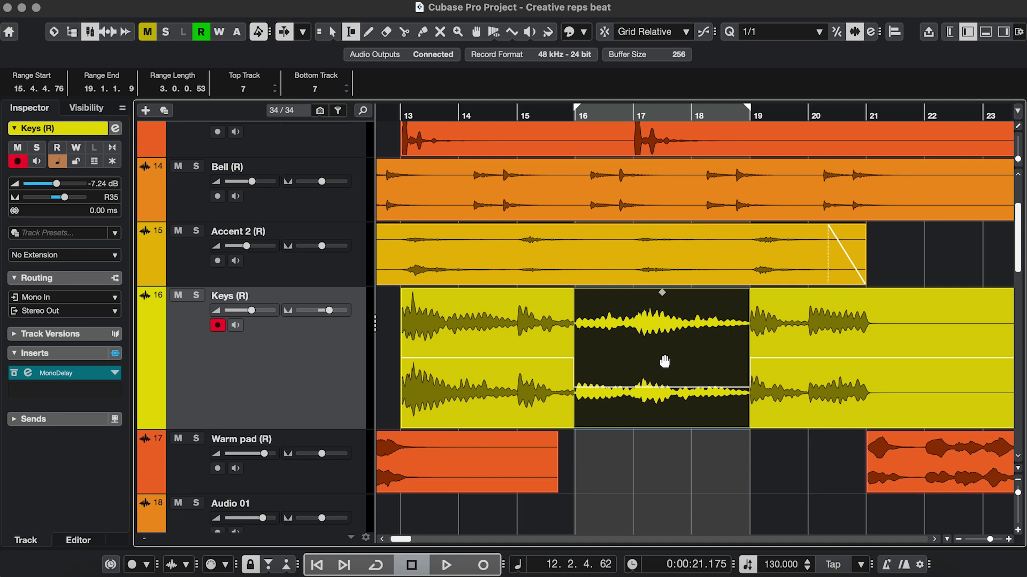
right_click(556, 375)
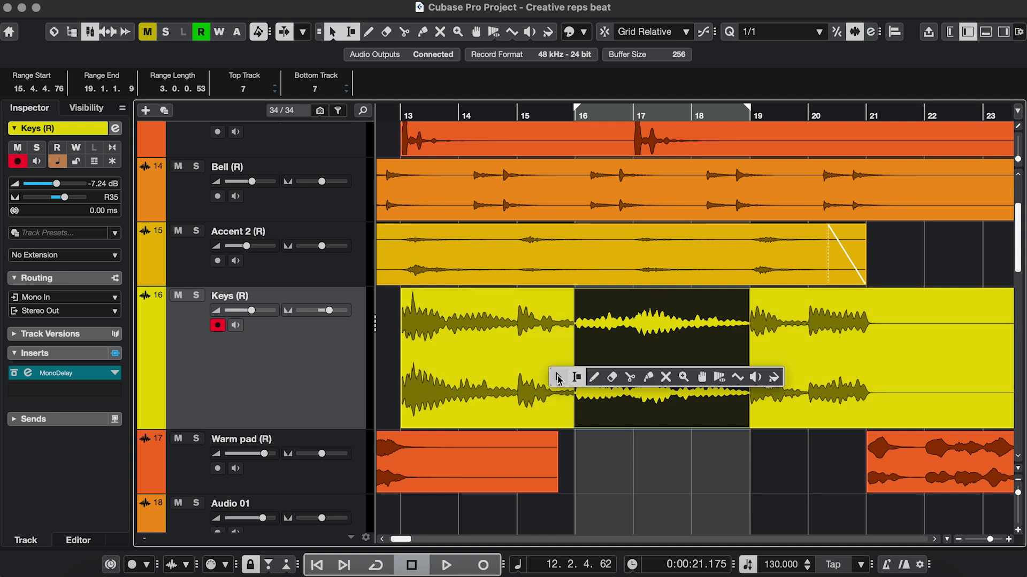
click(592, 373)
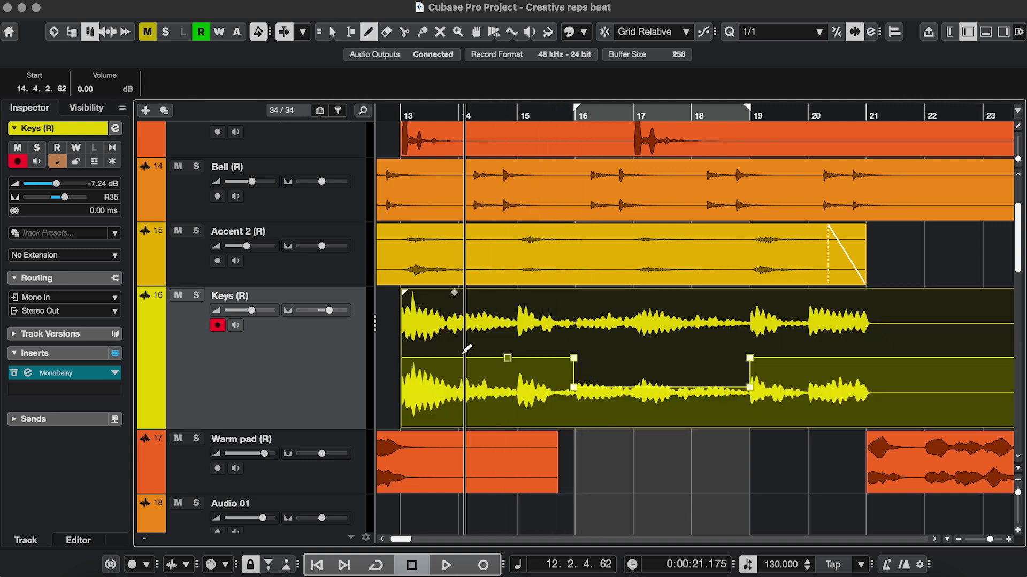
drag(433, 358, 435, 378)
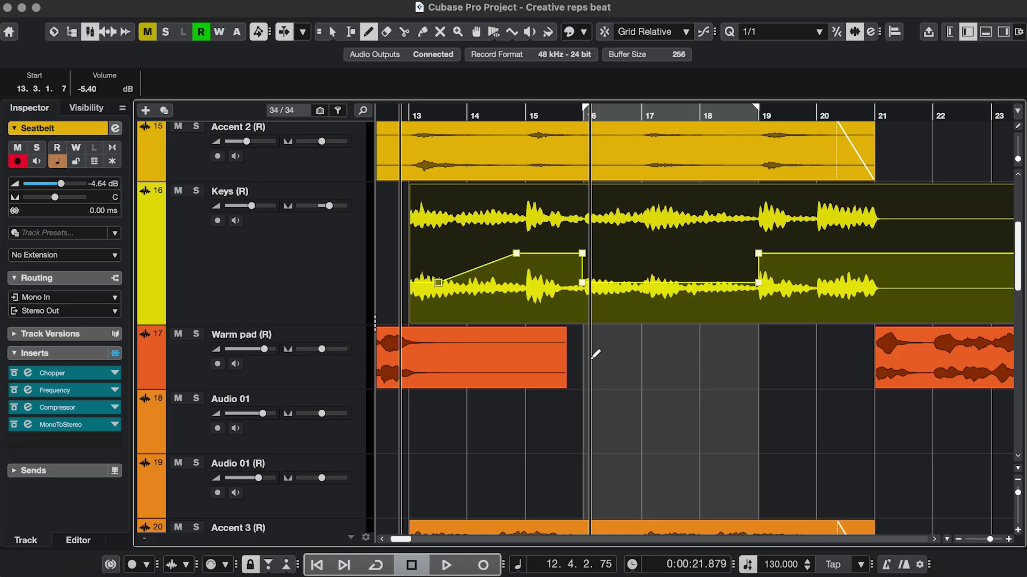
key(ctrl+z)
key(ctrl+z)
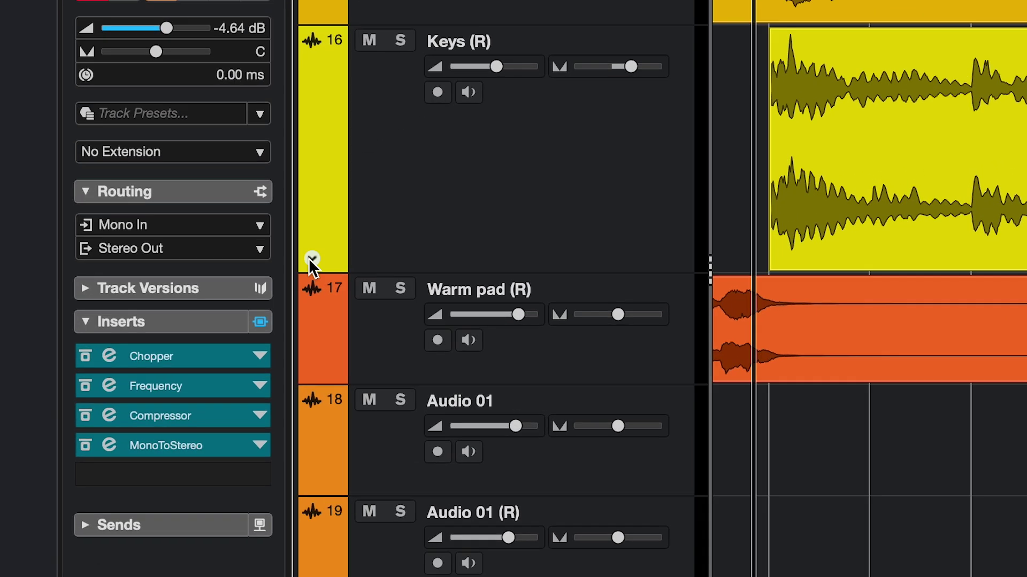
- Show the Keys volume automation lane, add a lowered point, and reset the fader to 0 dB
click(143, 316)
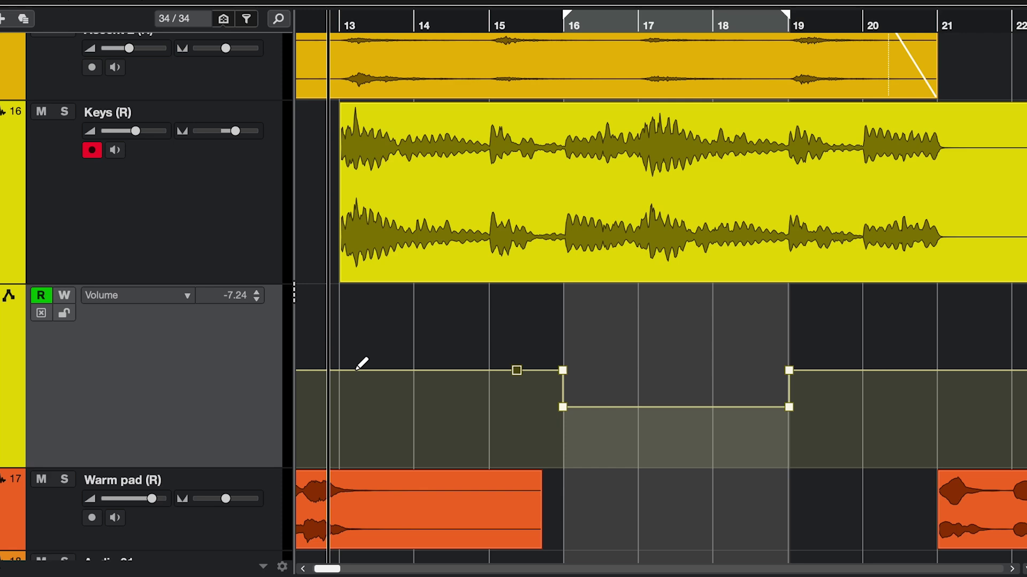
drag(371, 393, 368, 409)
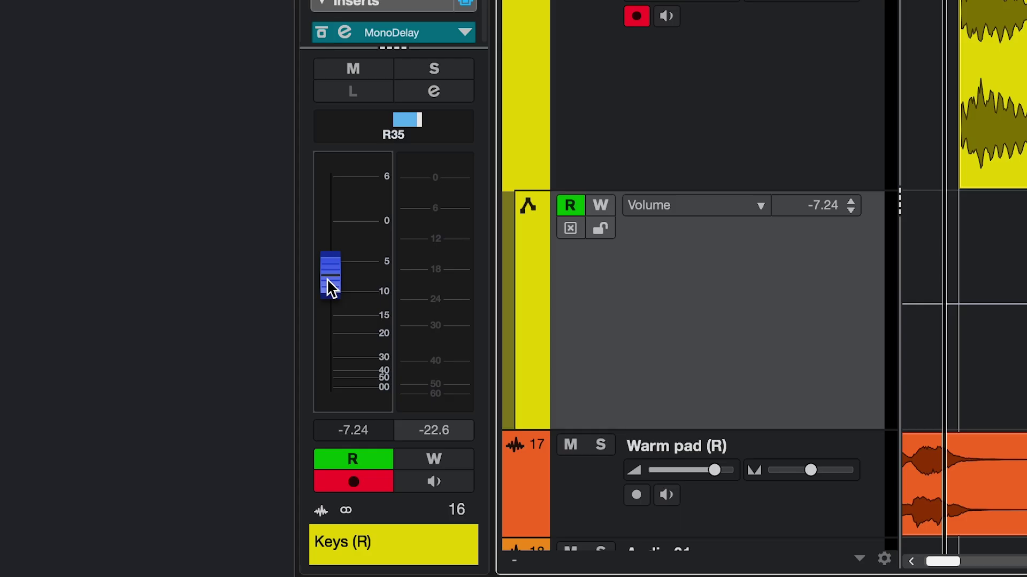
ctrl+click(326, 279)
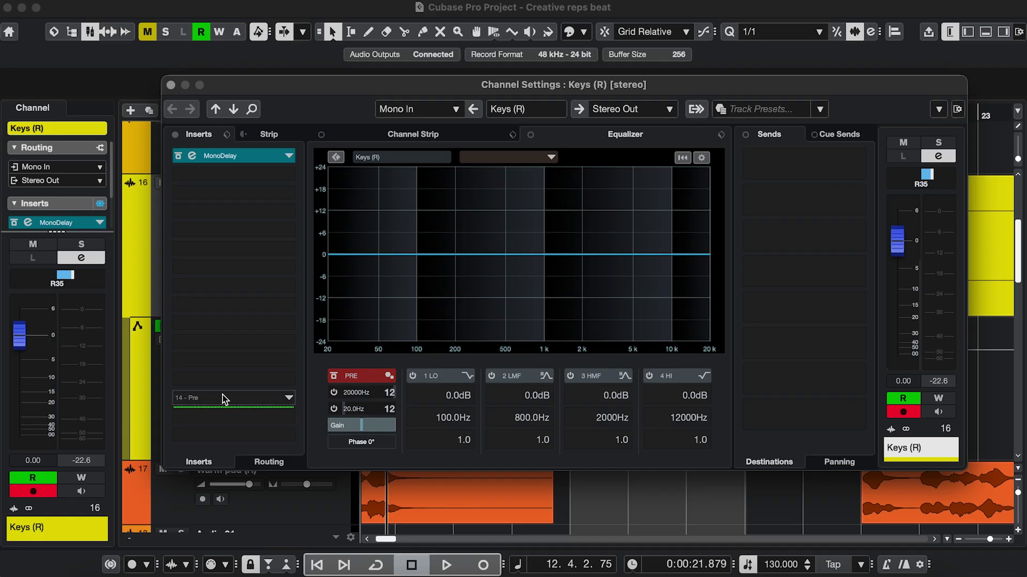
- Insert the Volume plug-in on Keys and switch the automation parameter to Volume - Gain
click(223, 396)
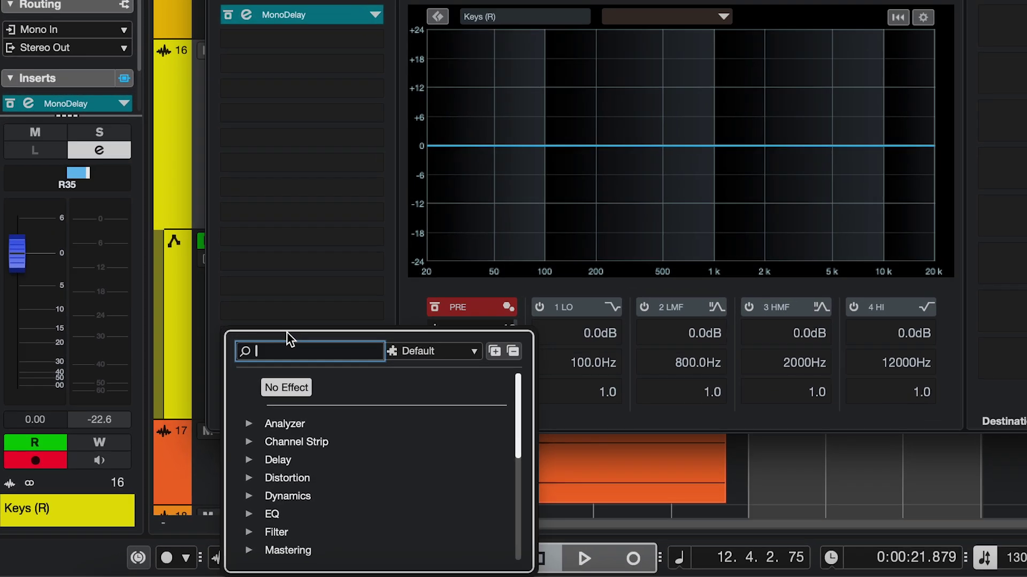
text(volum)
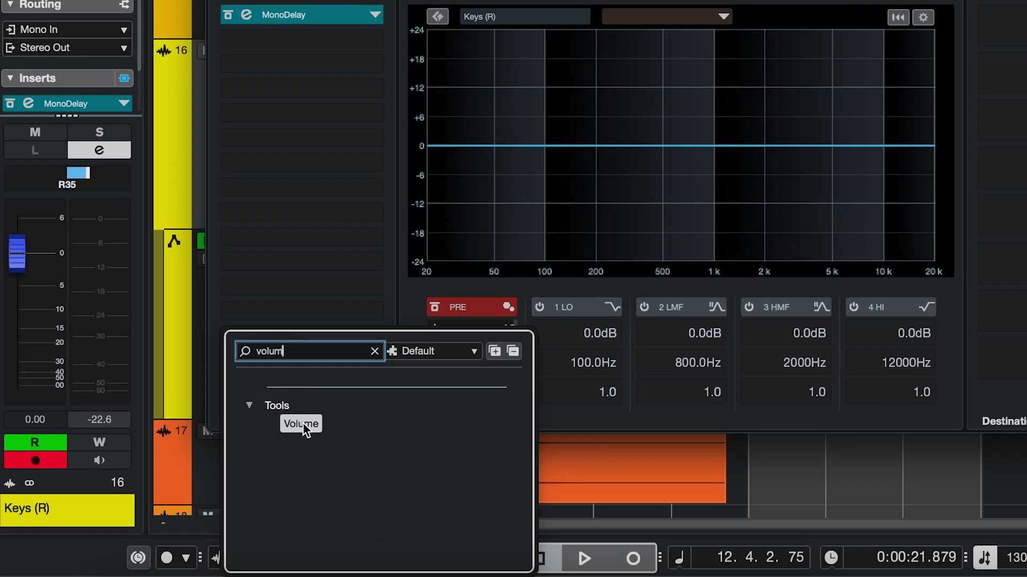
click(303, 422)
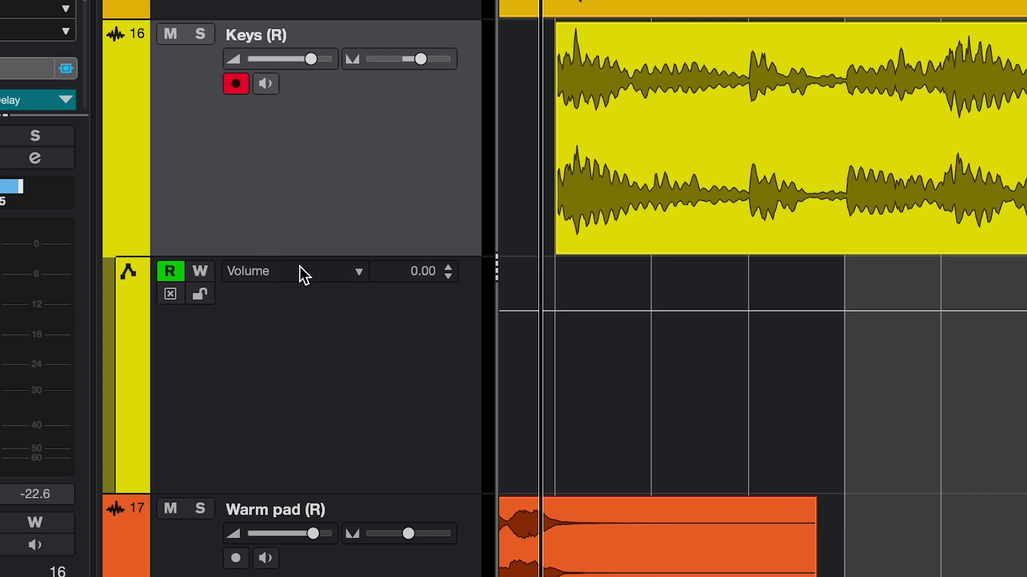
click(302, 272)
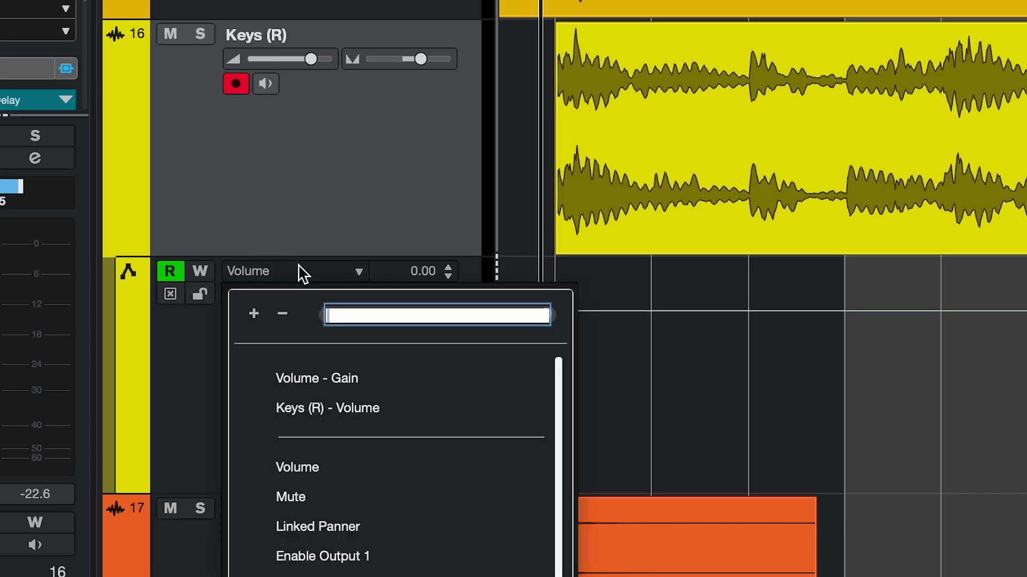
click(320, 382)
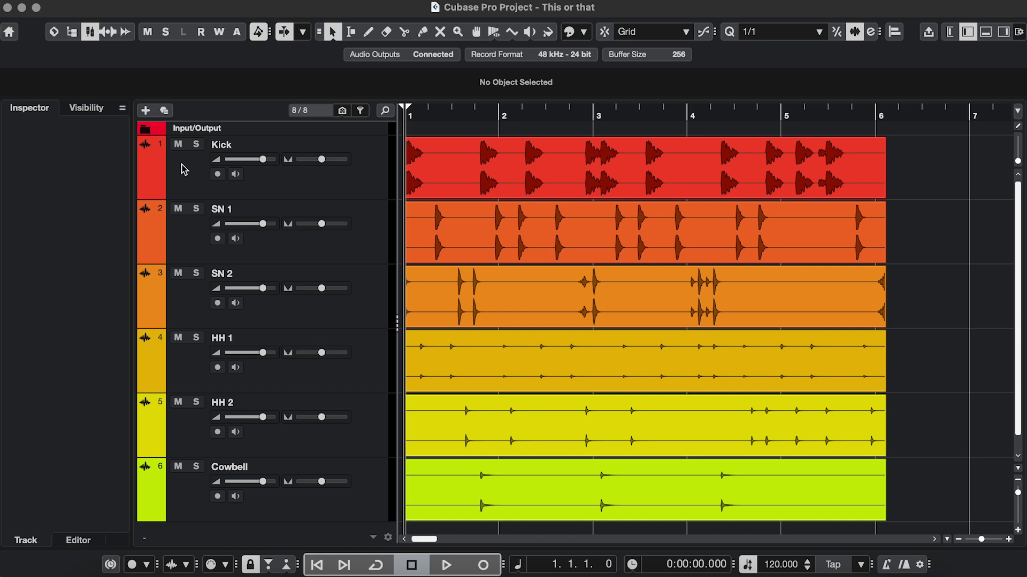
- Create a Drums folder track and move Kick through HH 2 into it
right_click(186, 128)
click(434, 277)
text(Drums)
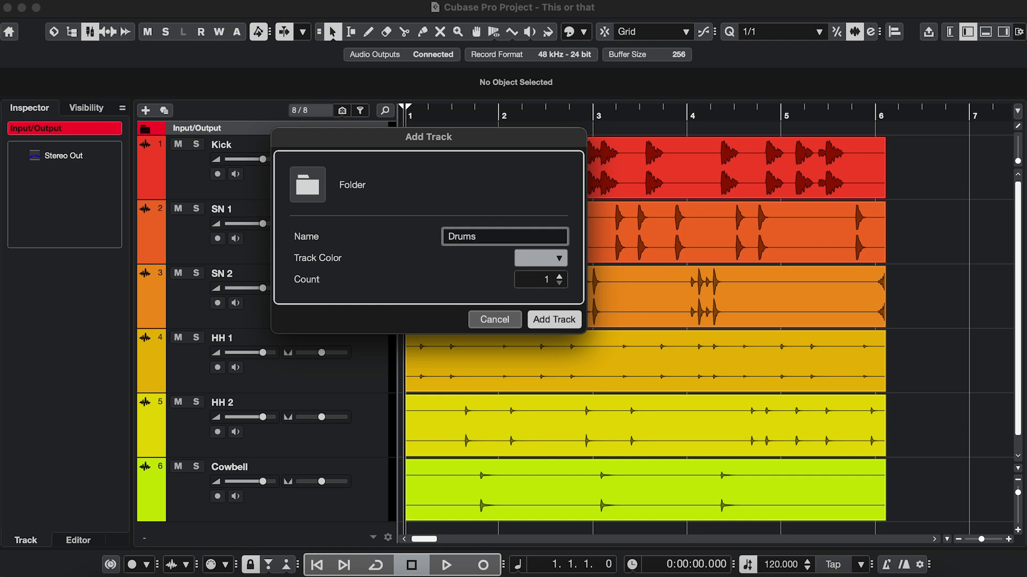
click(561, 320)
drag(190, 229, 191, 167)
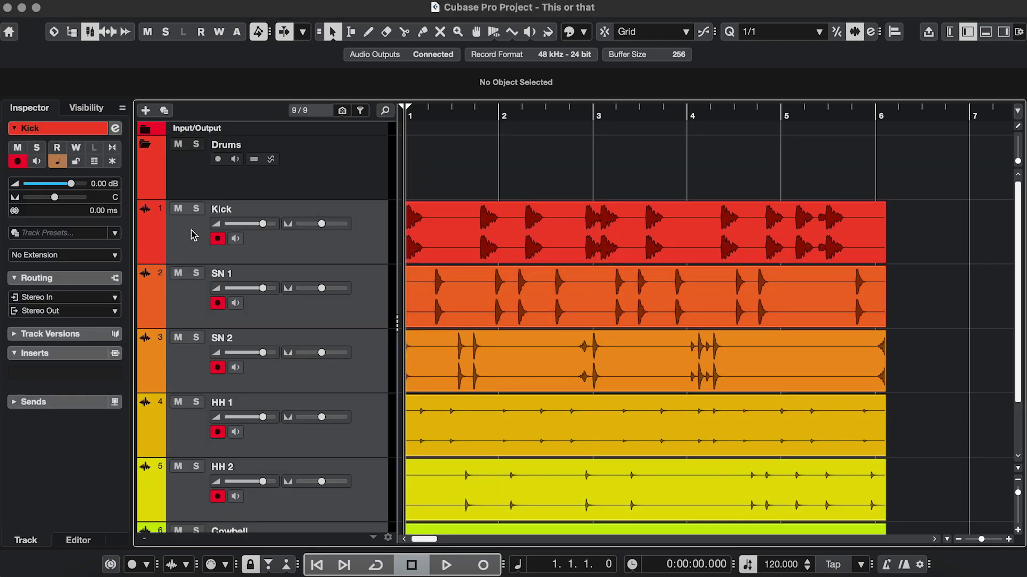
click(146, 145)
click(146, 145)
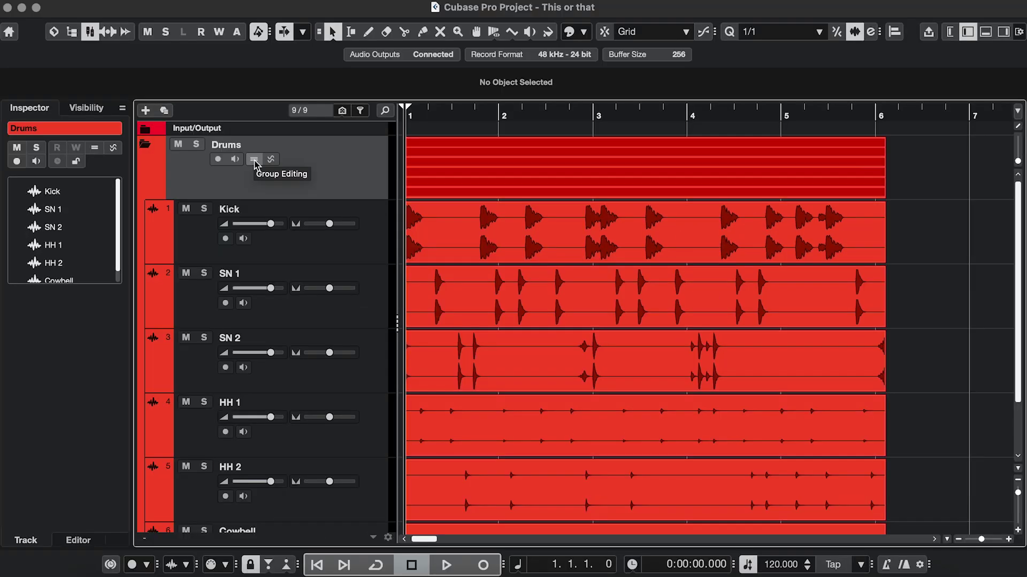
- Enable group editing and phase-coherent warping on Drums, select bars 2–3, and warp bar 1
click(254, 161)
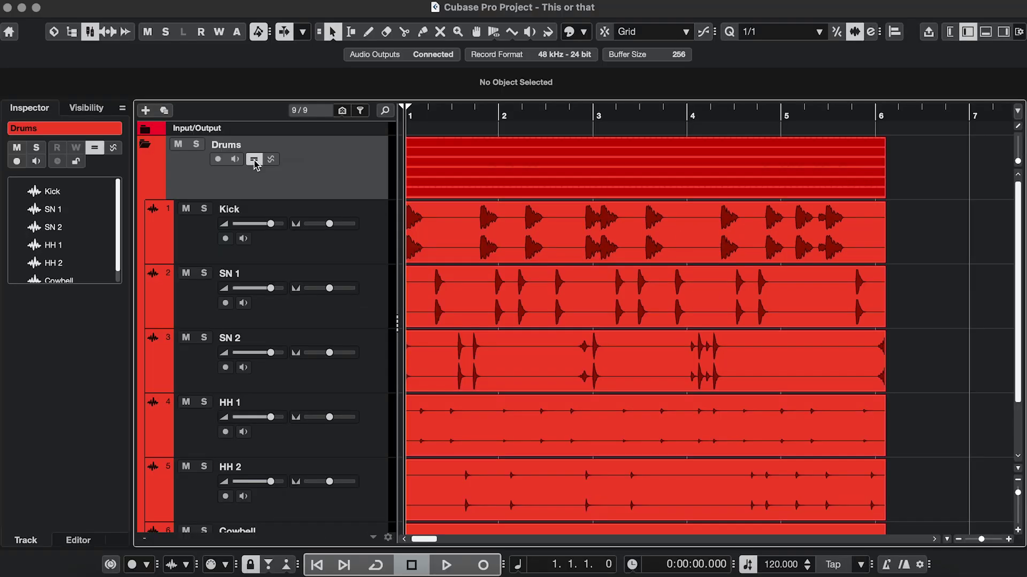
mouse_move(501, 155)
mouse_down()
mouse_move(591, 160)
mouse_move(672, 201)
mouse_move(660, 188)
mouse_up()
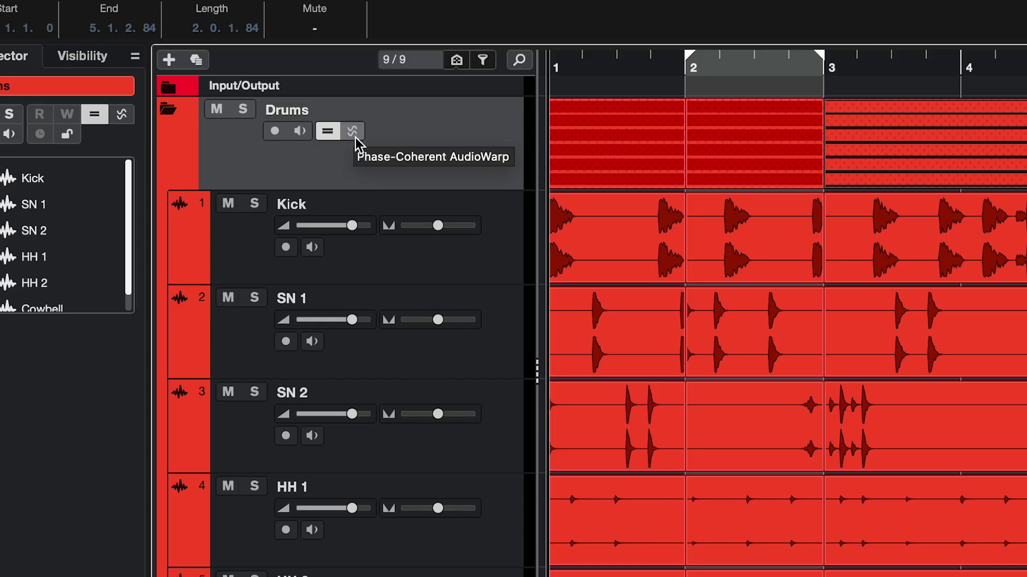
click(352, 132)
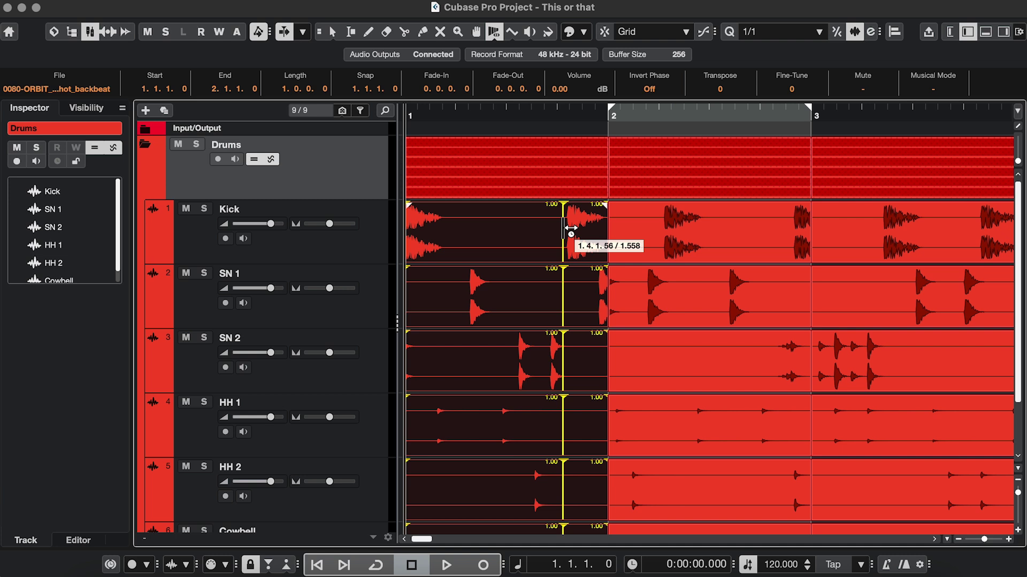
drag(566, 236, 553, 235)
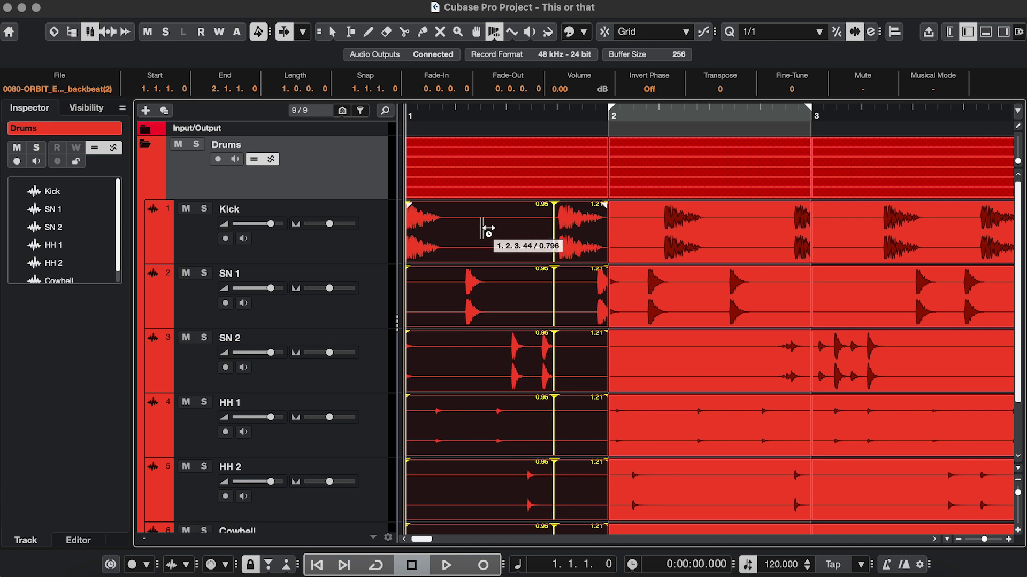
- Add another bar 1 warp point, then create the Drum group track for the selected drums
drag(468, 231, 476, 232)
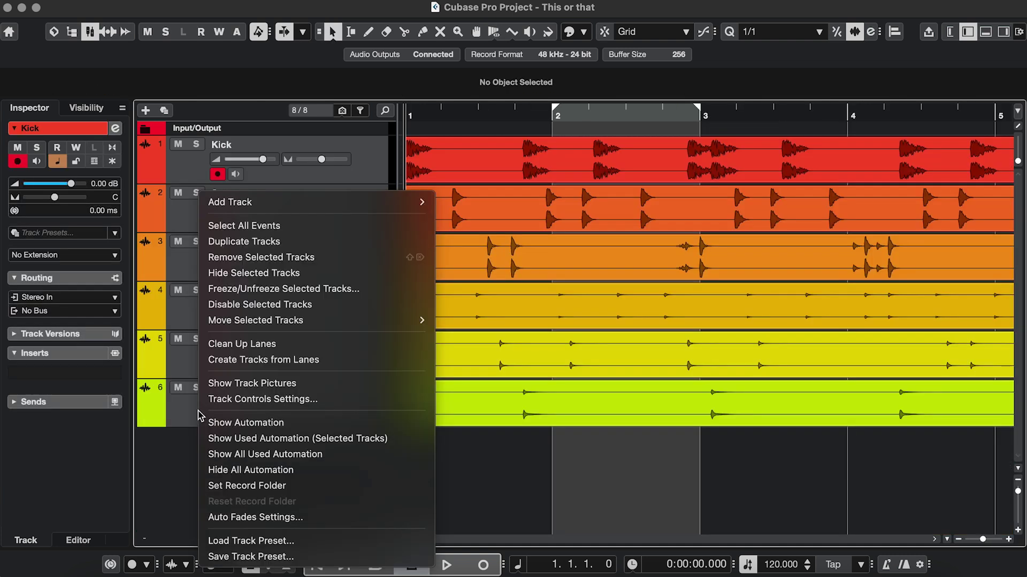
mouse_move(313, 203)
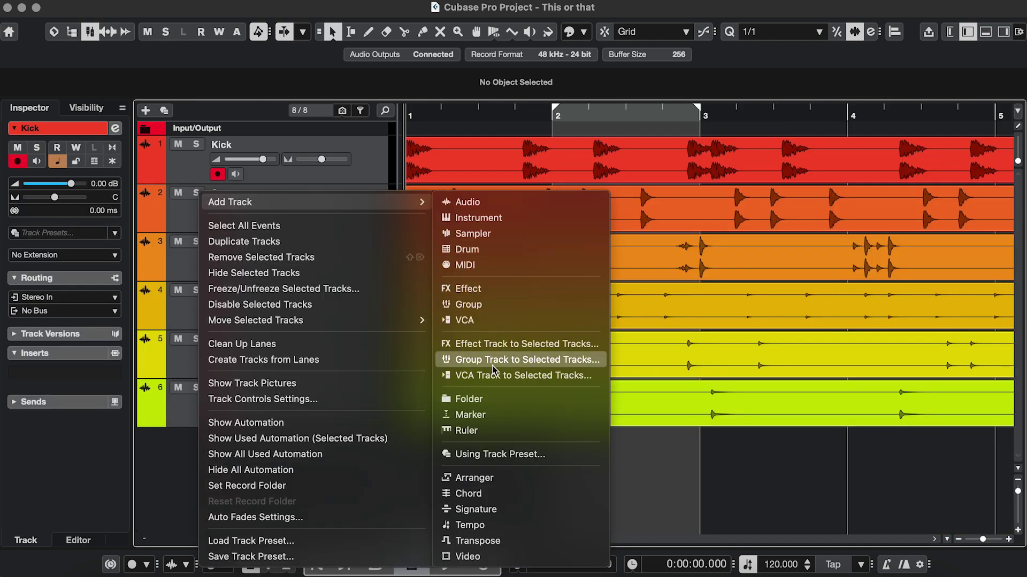
click(495, 360)
text(Drum group)
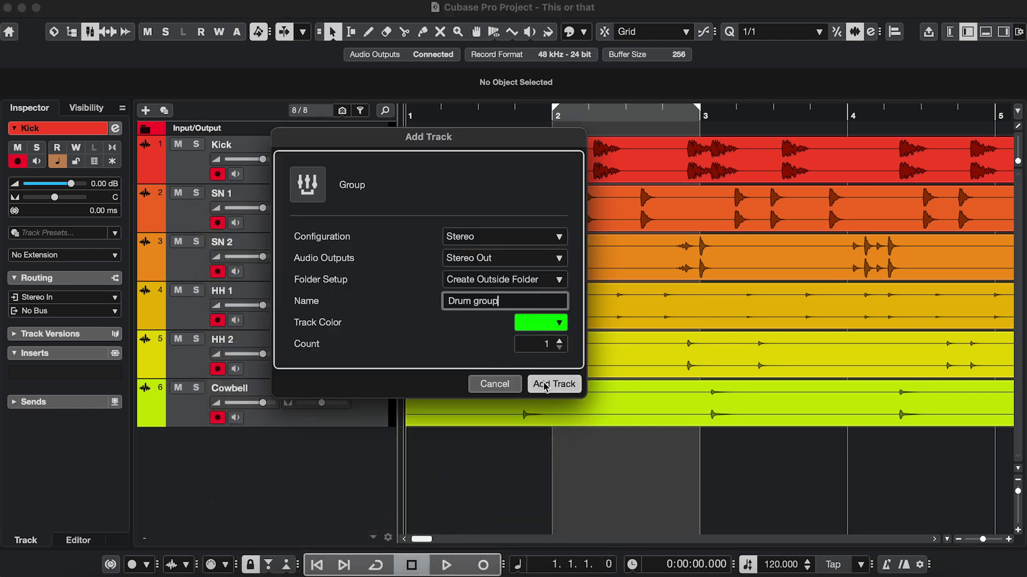
click(561, 384)
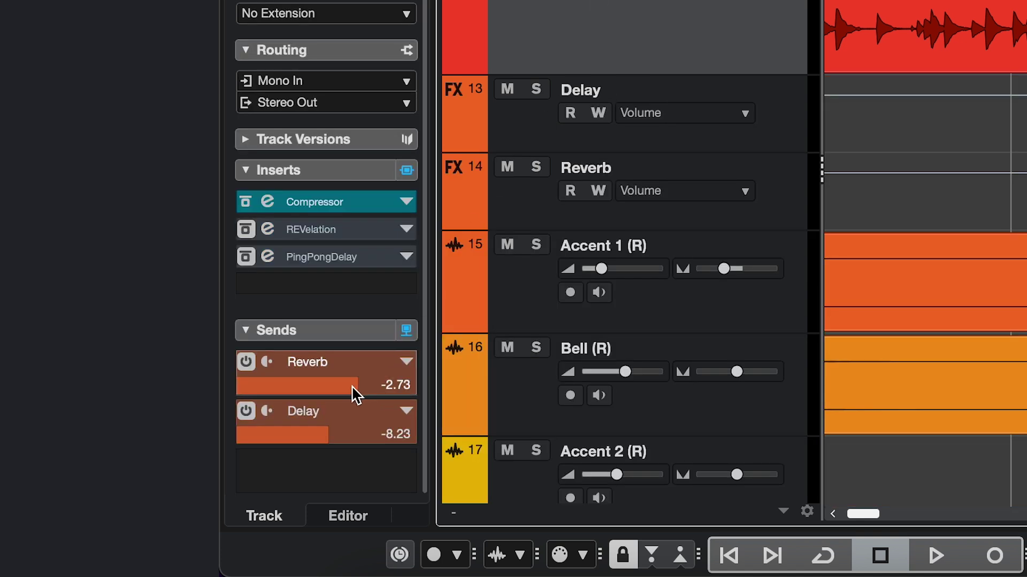
- Set the Reverb send to -10.1 and the Delay send to -6.65, then view each FX track
drag(356, 394, 345, 401)
drag(340, 445, 337, 447)
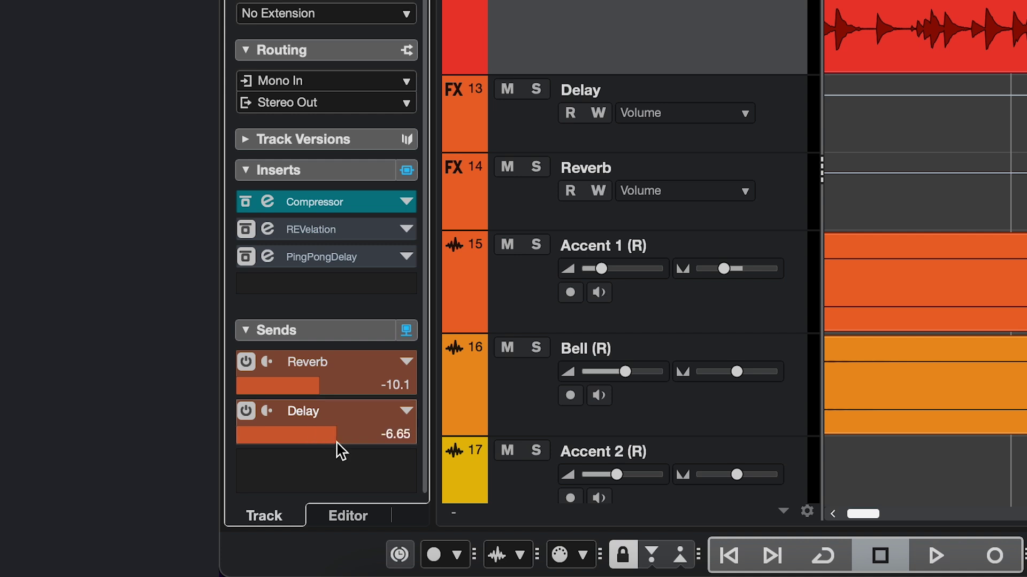
click(523, 134)
click(525, 214)
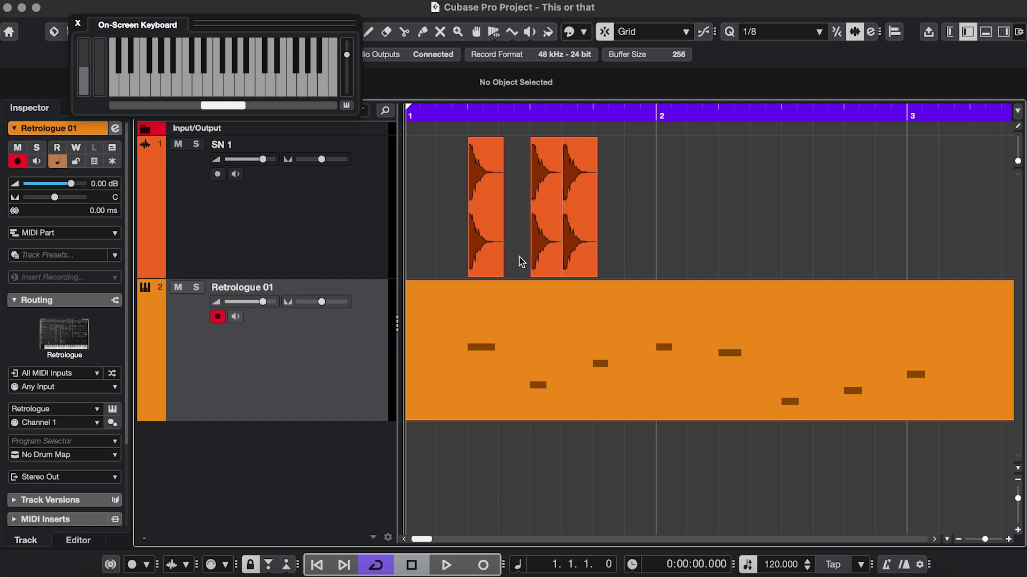
- View the Retrologue part's notes, select the bar 1 C4 note, then select and deselect the first SN 1 event
double_click(522, 307)
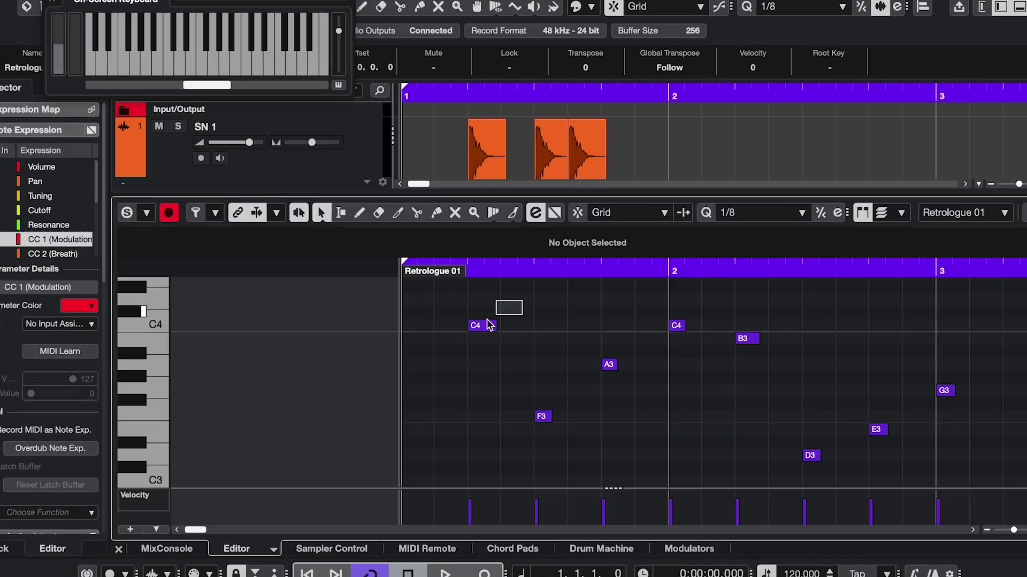
click(481, 331)
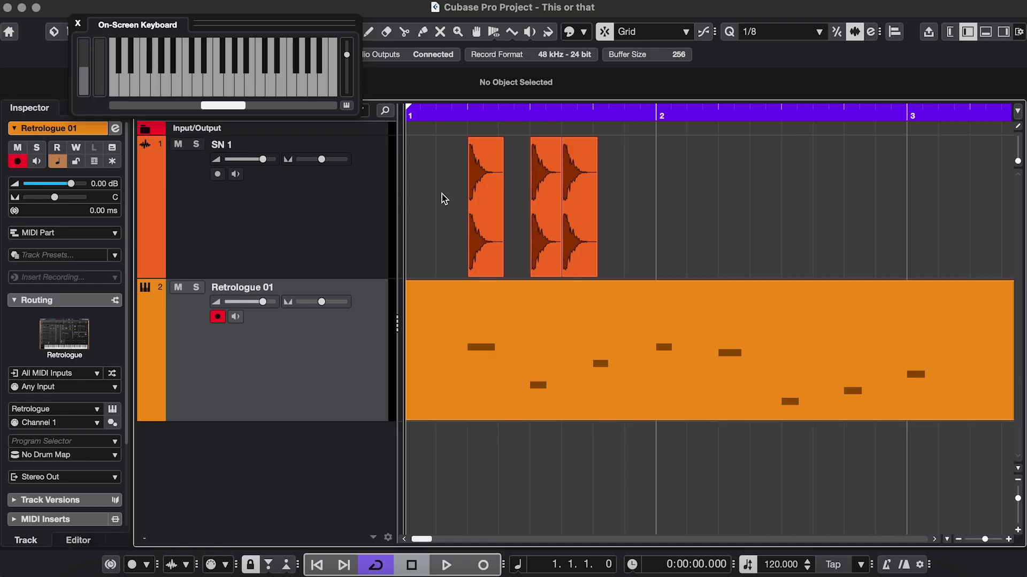
drag(442, 198, 487, 215)
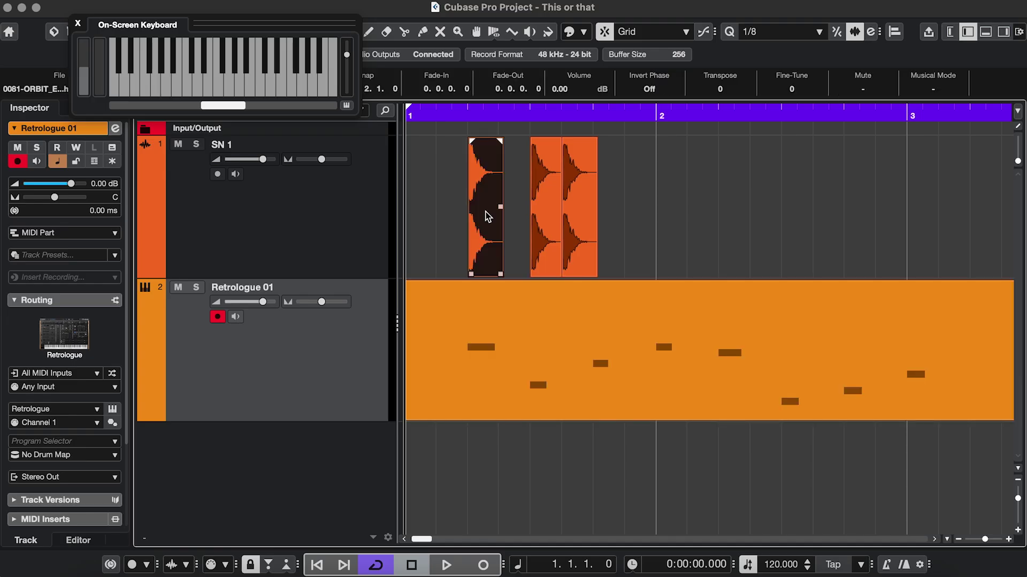
key(super+shift+a)
- Reselect the first SN 1 event, check the Pool, then trim its start and add a fade-out
click(478, 183)
click(328, 12)
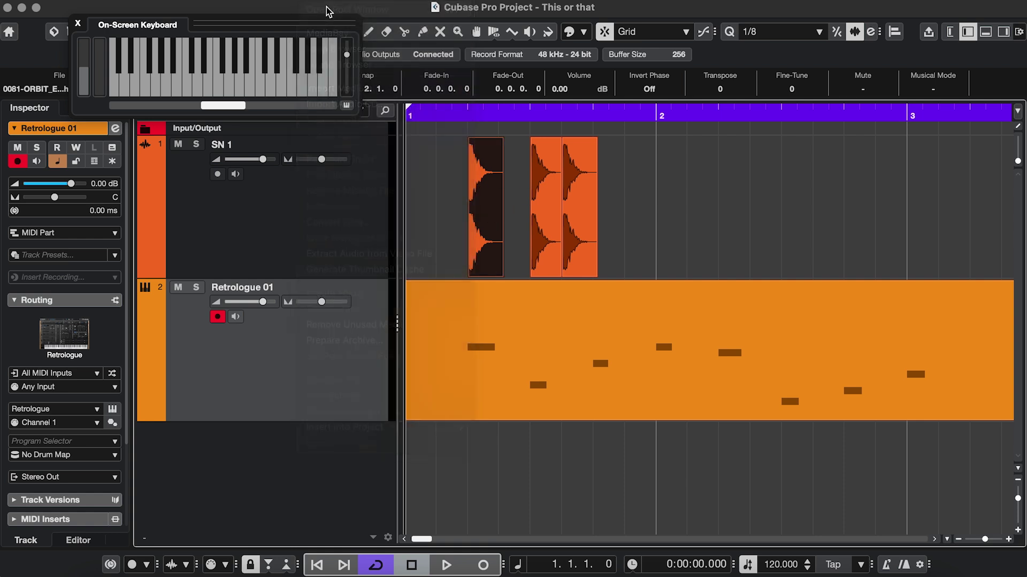
key(super+p)
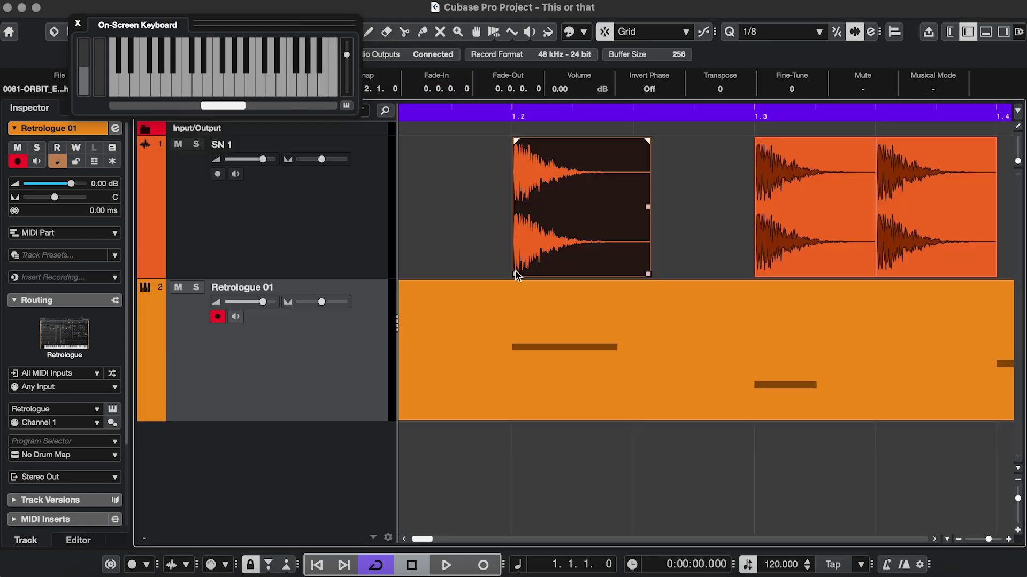
drag(514, 275, 570, 275)
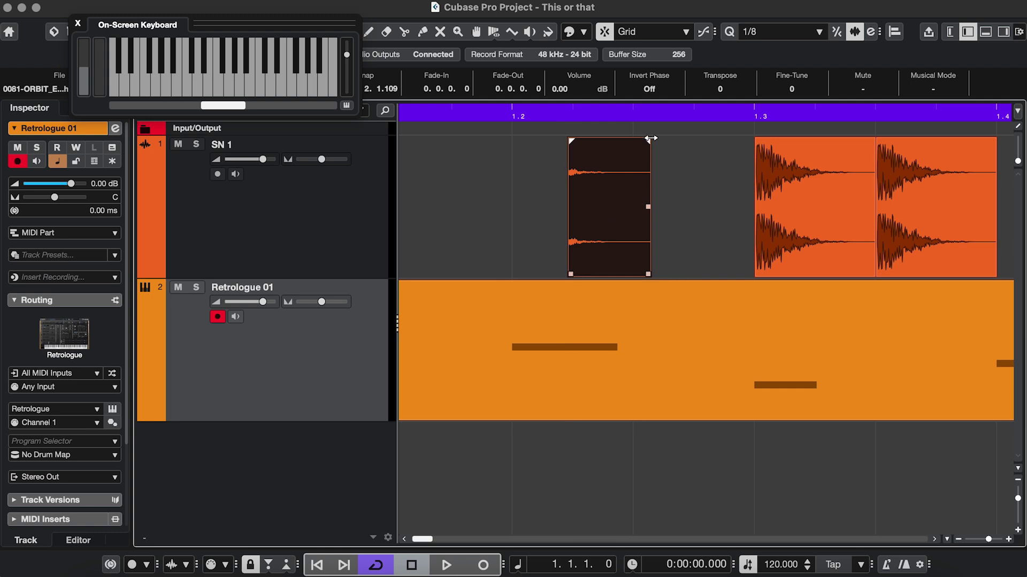
drag(648, 140, 616, 141)
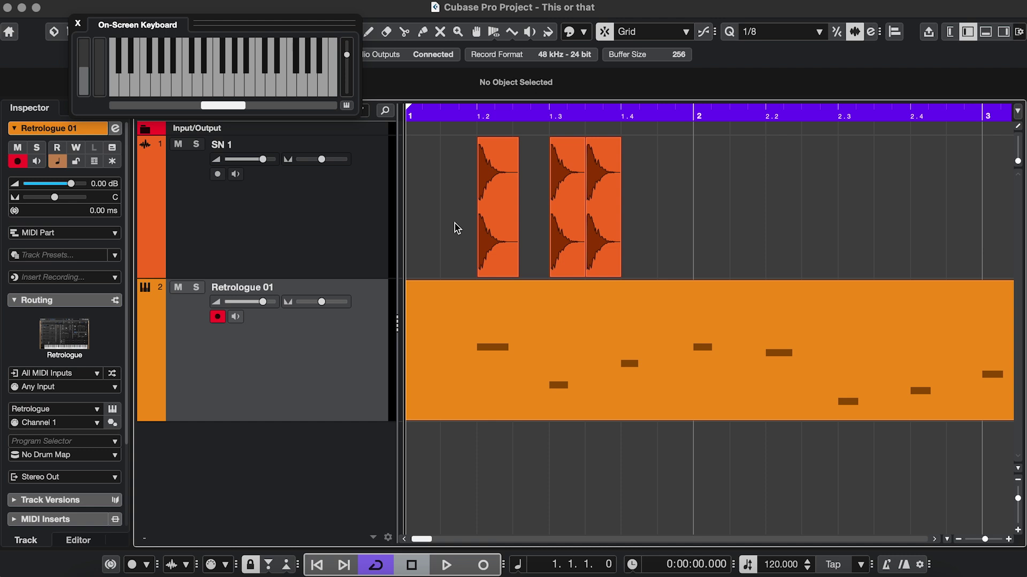
- Select the SN 1 snare events and merge them into a single part
click(519, 310)
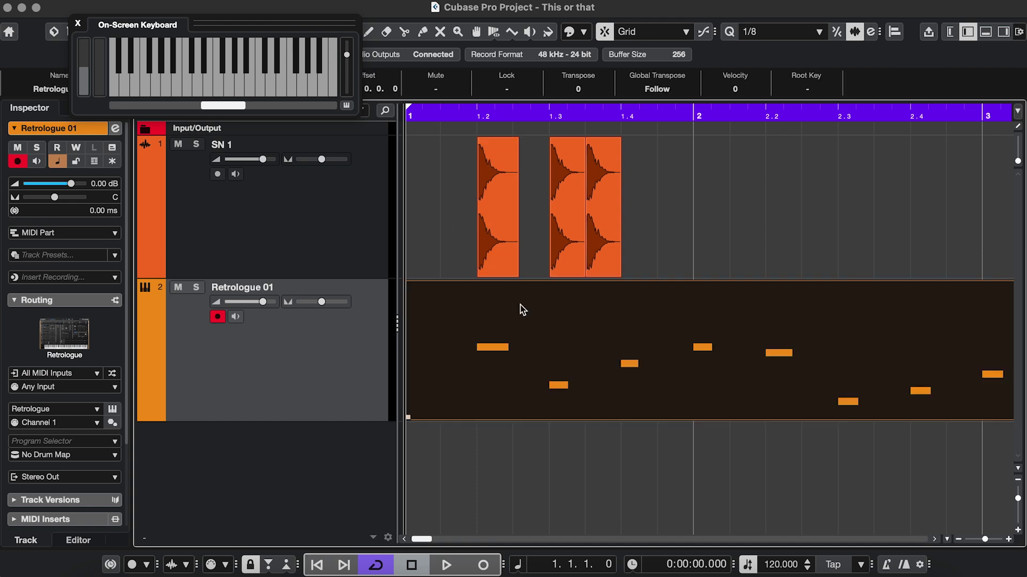
drag(671, 179, 456, 211)
click(214, 0)
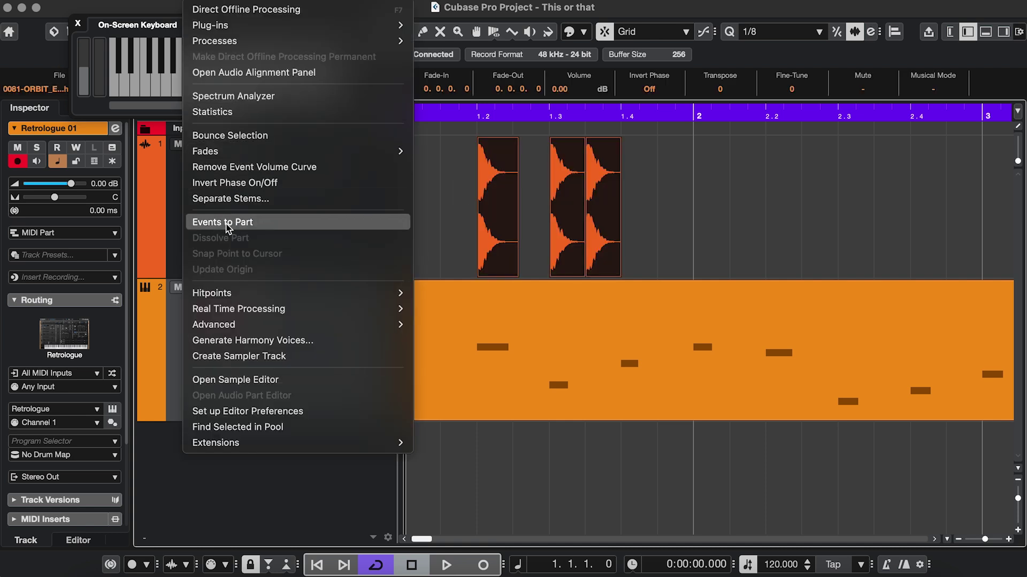
click(442, 205)
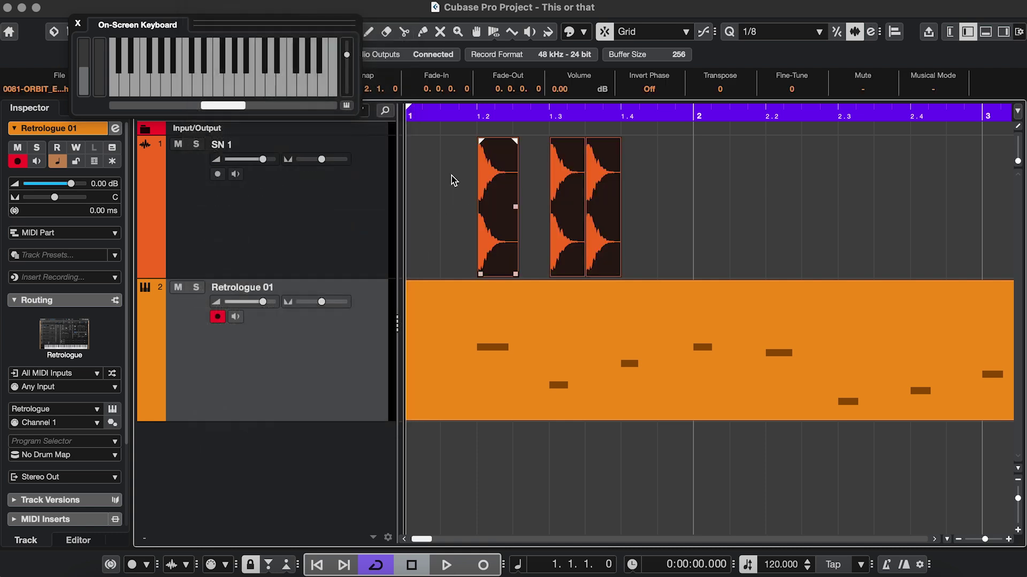
right_click(500, 166)
mouse_move(524, 156)
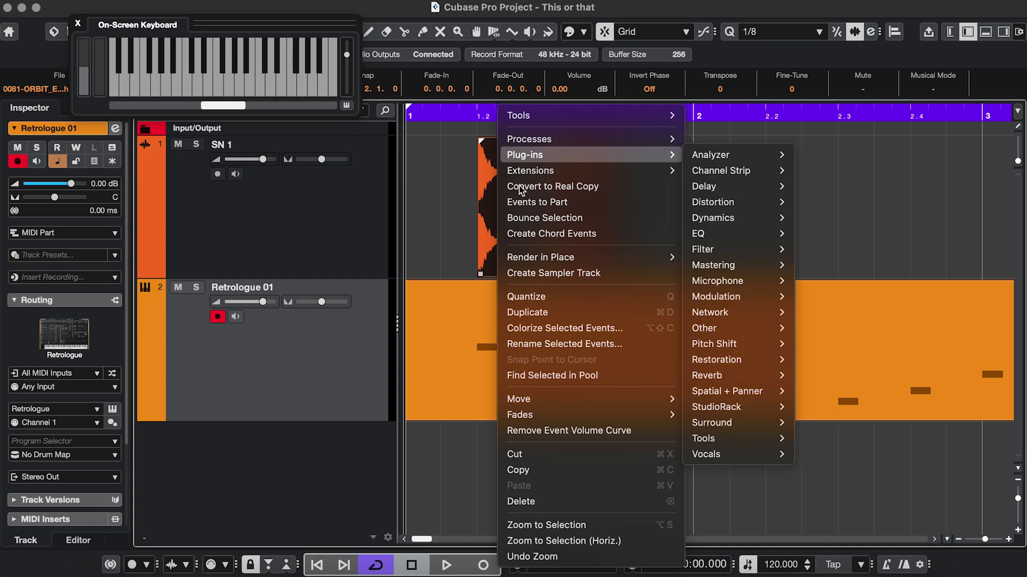
click(537, 202)
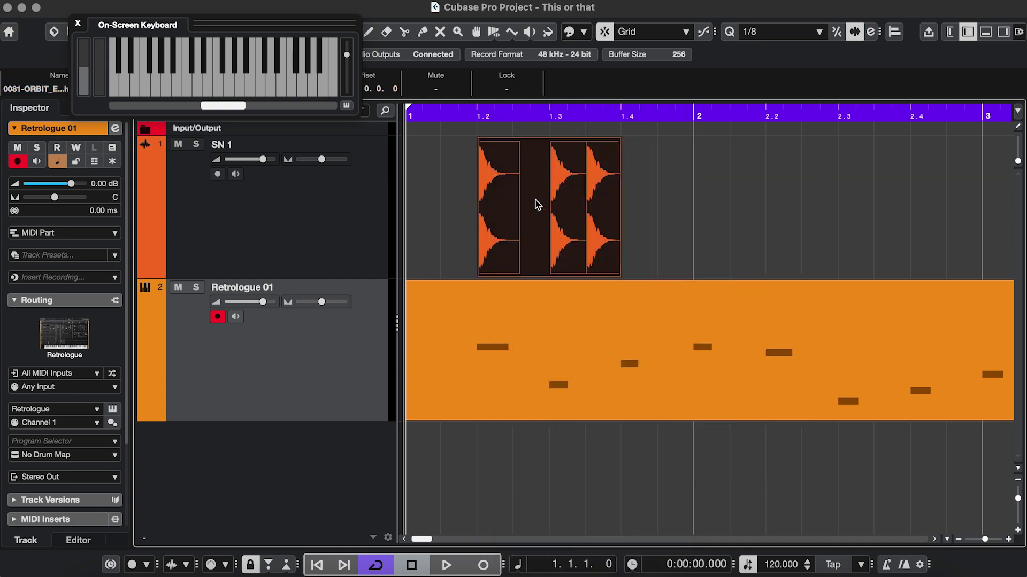
- Resize the part to span bars 1–2, repeat it to bar 5, and render the last copy to audio
drag(480, 274, 407, 274)
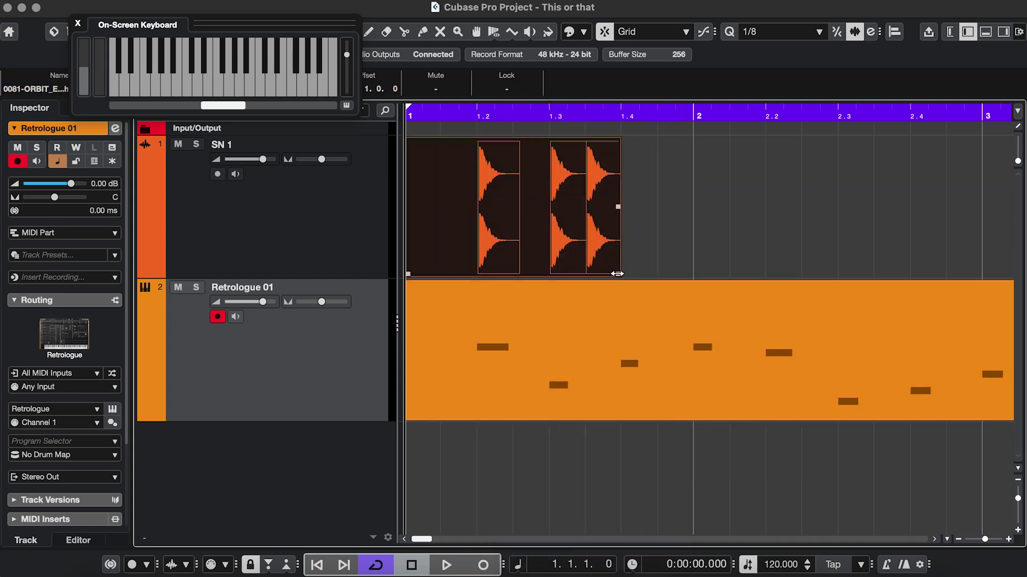
drag(619, 274, 682, 273)
key(g)
key(super+d)
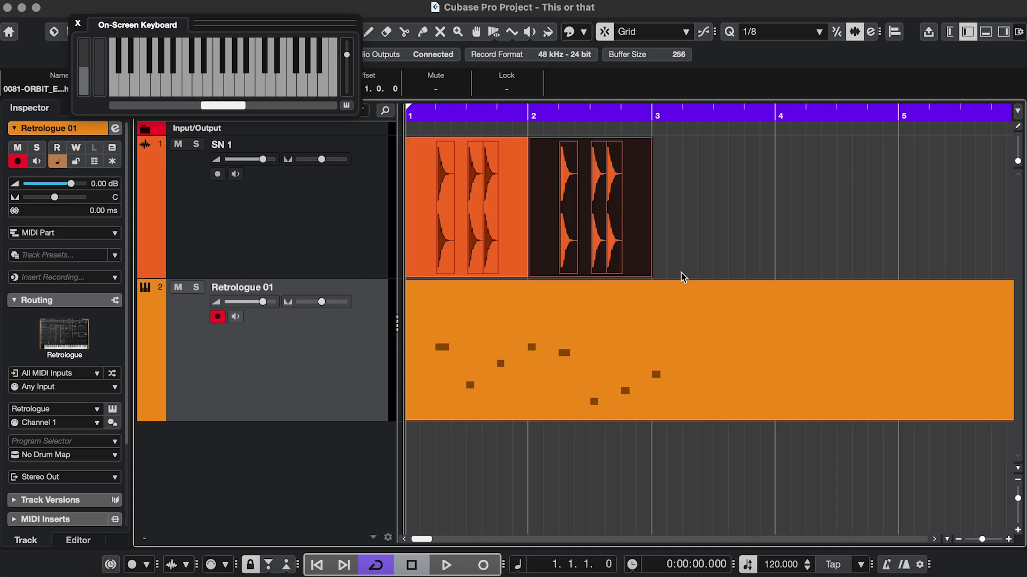
key(super+d)
key(super+d)
right_click(680, 278)
mouse_move(149, 142)
click(350, 143)
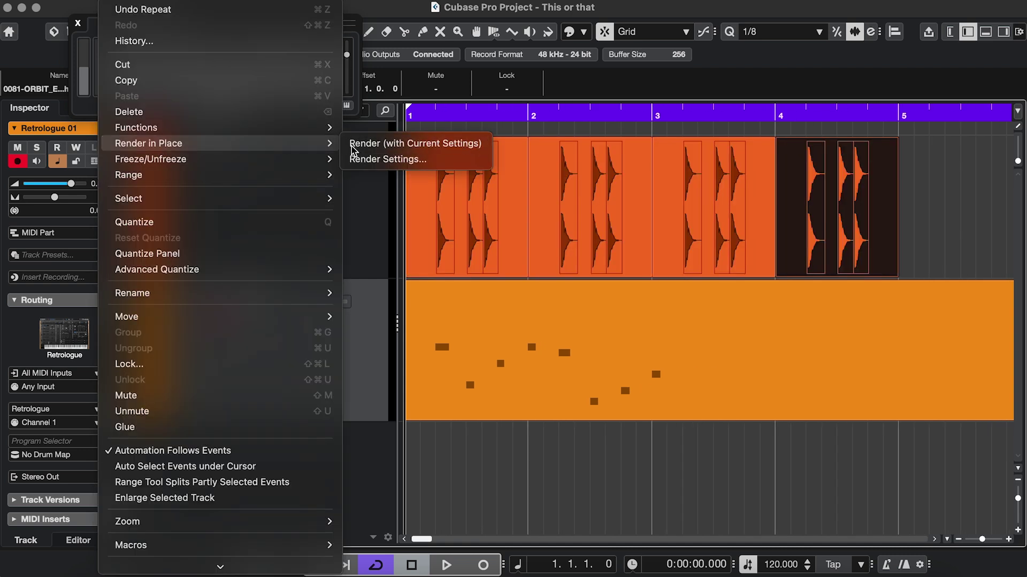